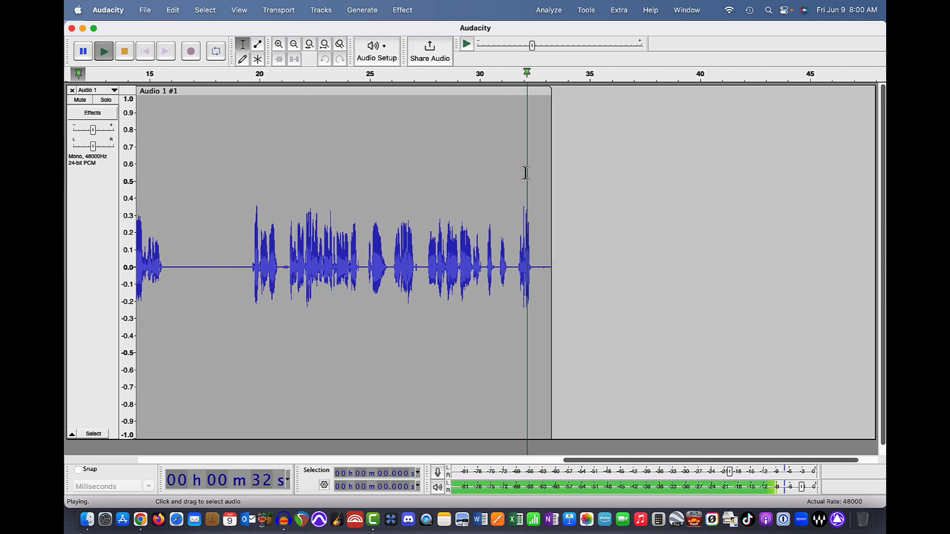
Stop playback and split the audio clip in the middle of the long silence, at about 17 seconds.
key("space")
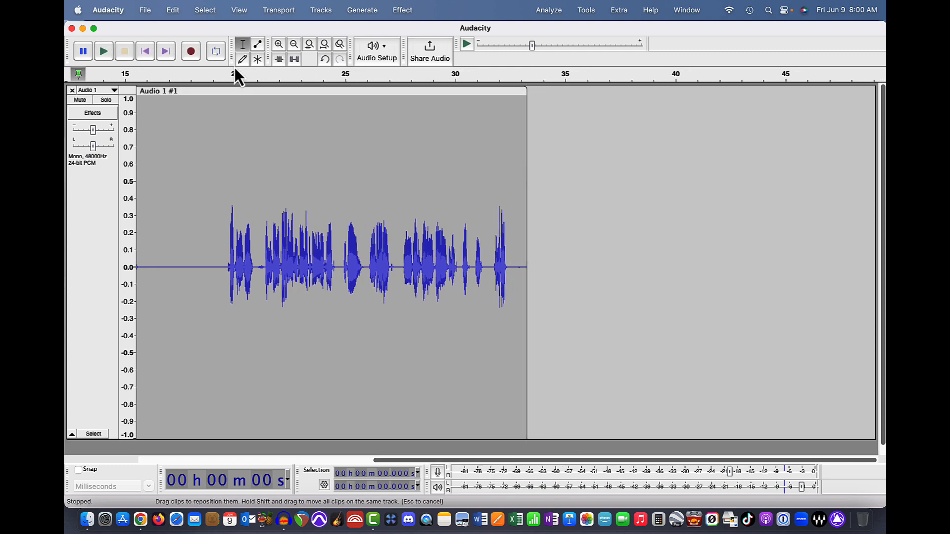
left_click(145, 50)
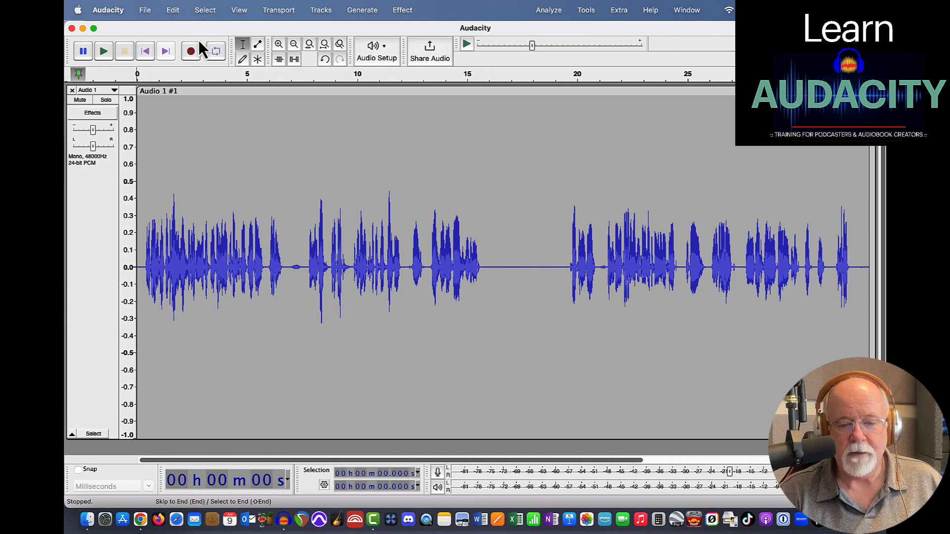
left_click(512, 212)
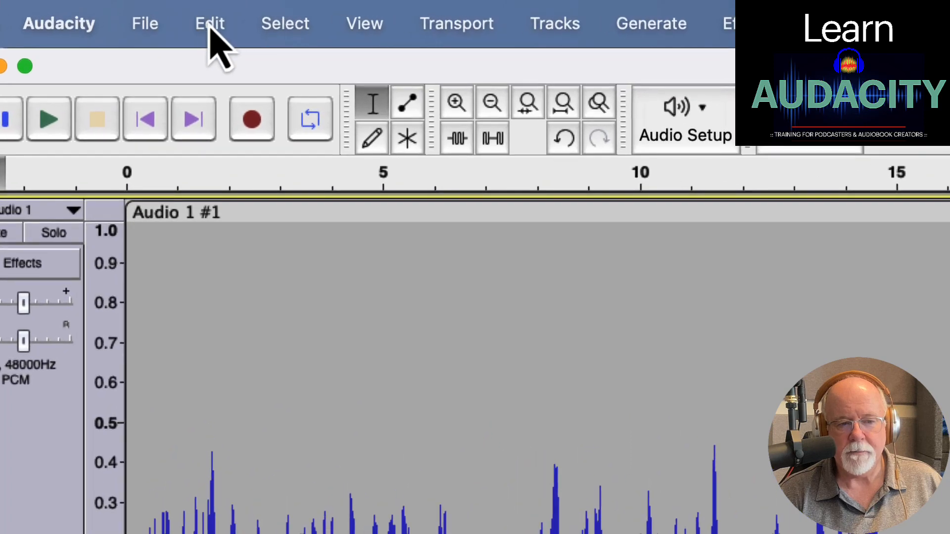
left_click(212, 25)
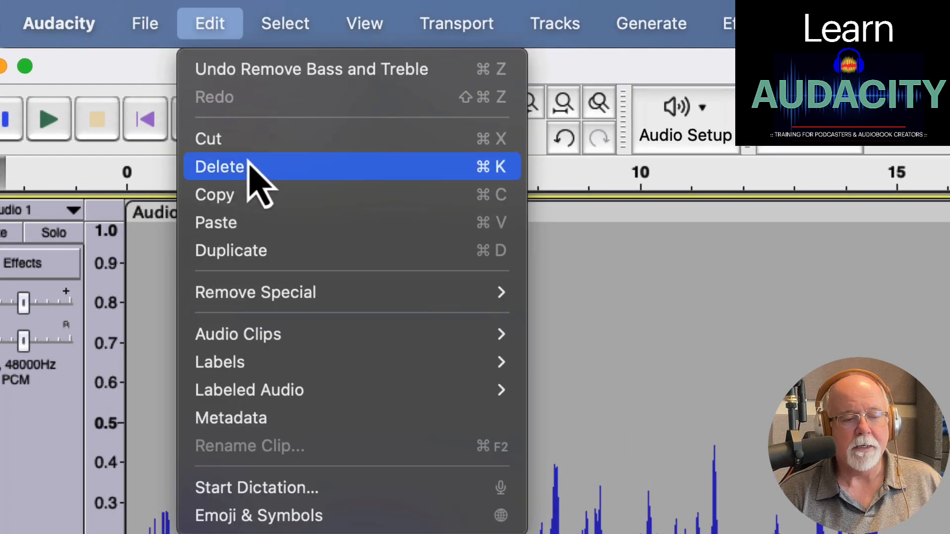
mouse_move(285, 340)
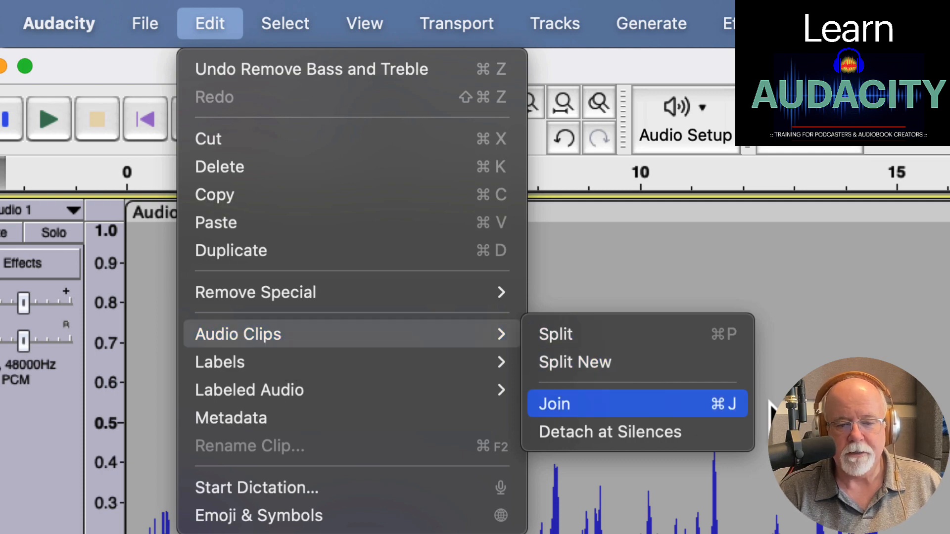
left_click(924, 349)
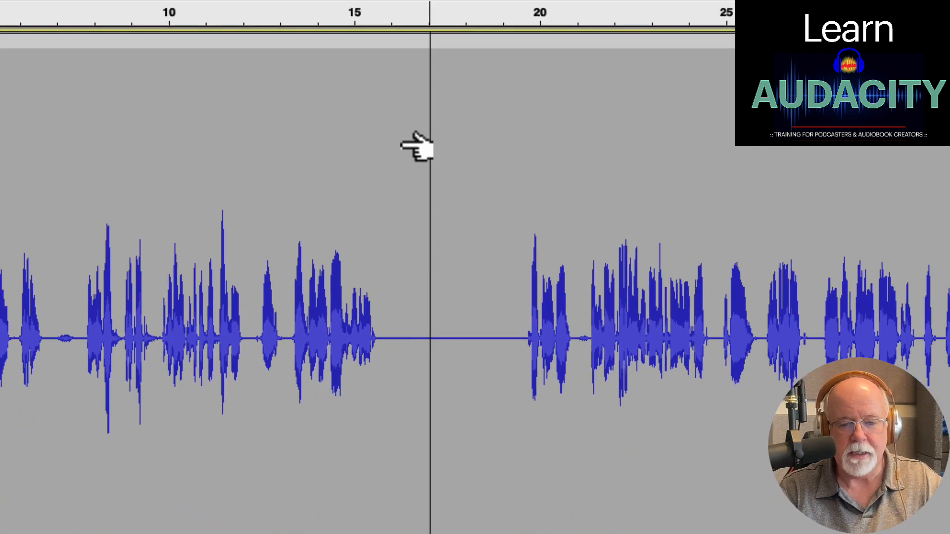
key("super+i")
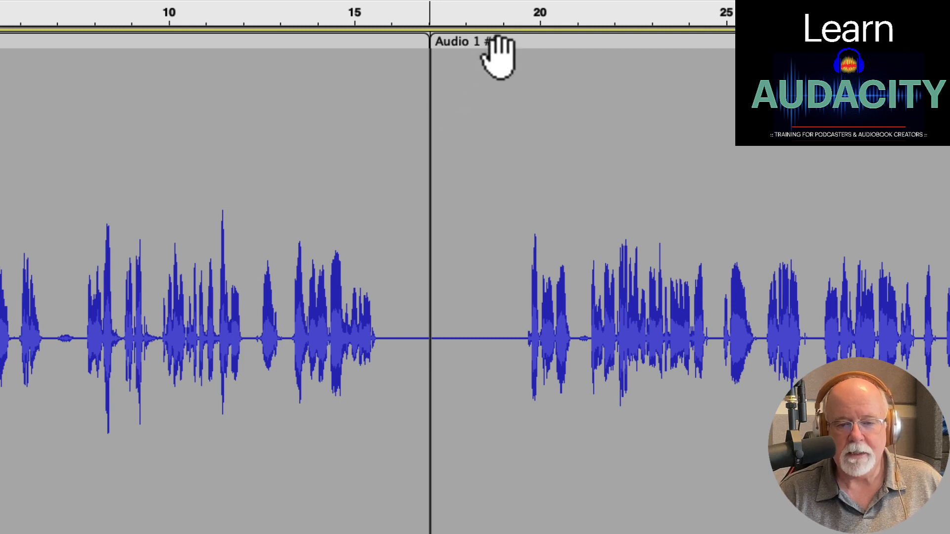
Trim the silence from the facing edges of both clips and slide the second clip against the first at about 16 seconds.
left_click_drag(511, 40, 516, 81)
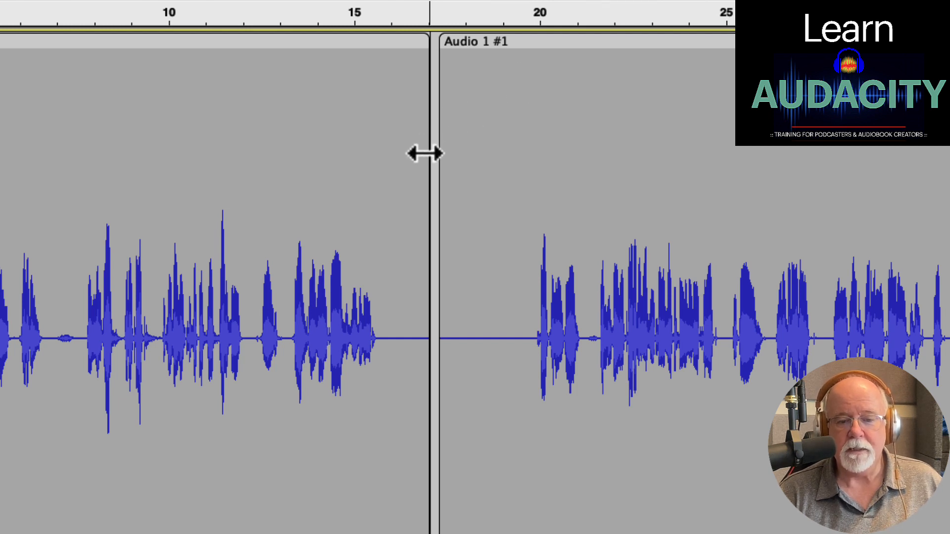
left_click_drag(427, 154, 341, 159)
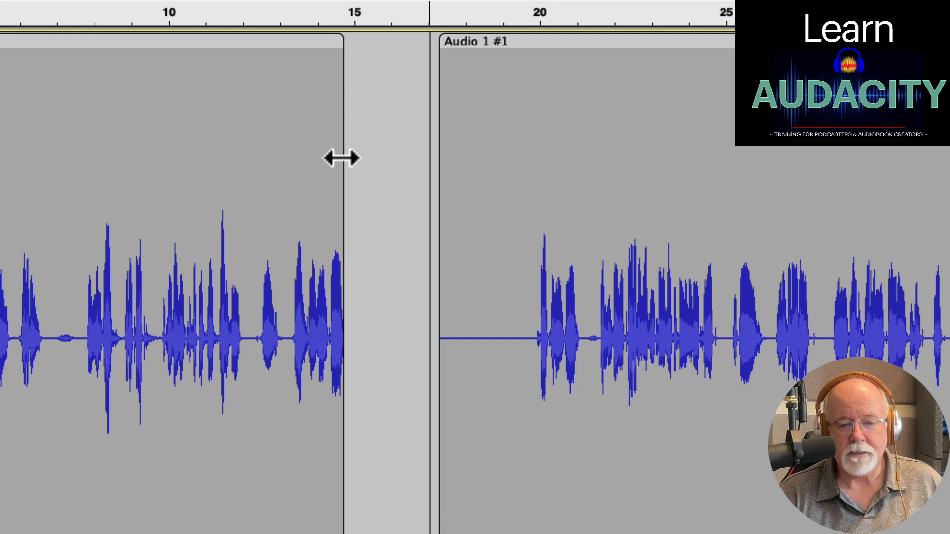
left_click_drag(341, 158, 390, 170)
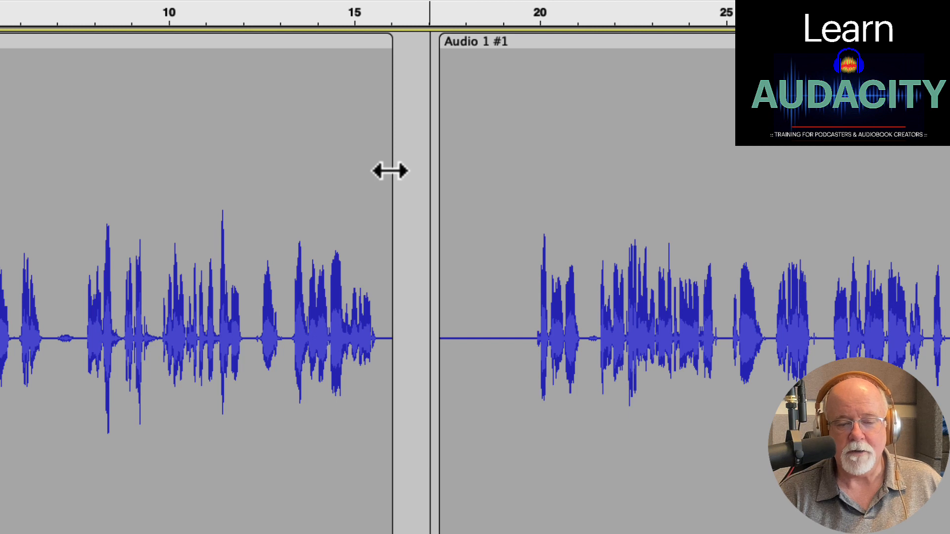
left_click_drag(391, 144, 526, 160)
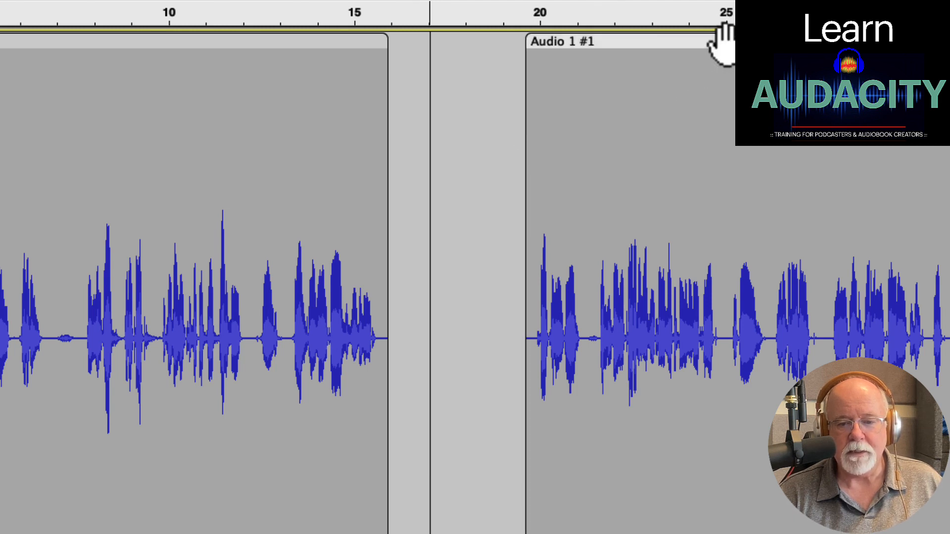
left_click_drag(722, 43, 572, 39)
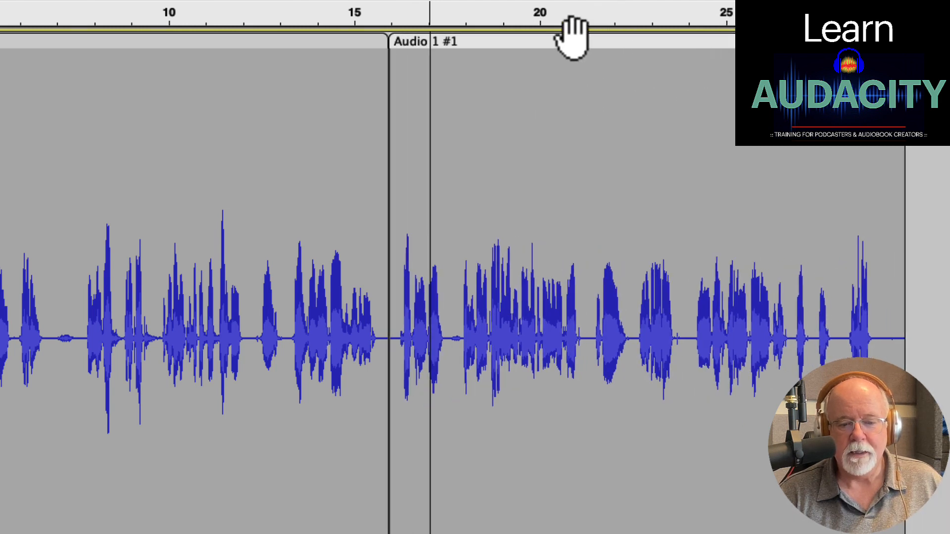
Play the track from about 7.6 seconds to listen across the join between the two clips.
left_click(80, 144)
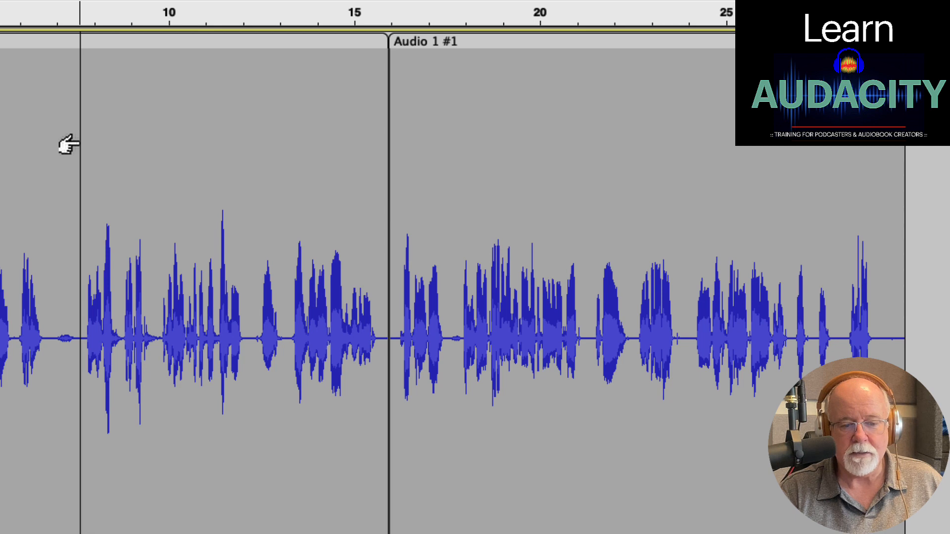
key("space")
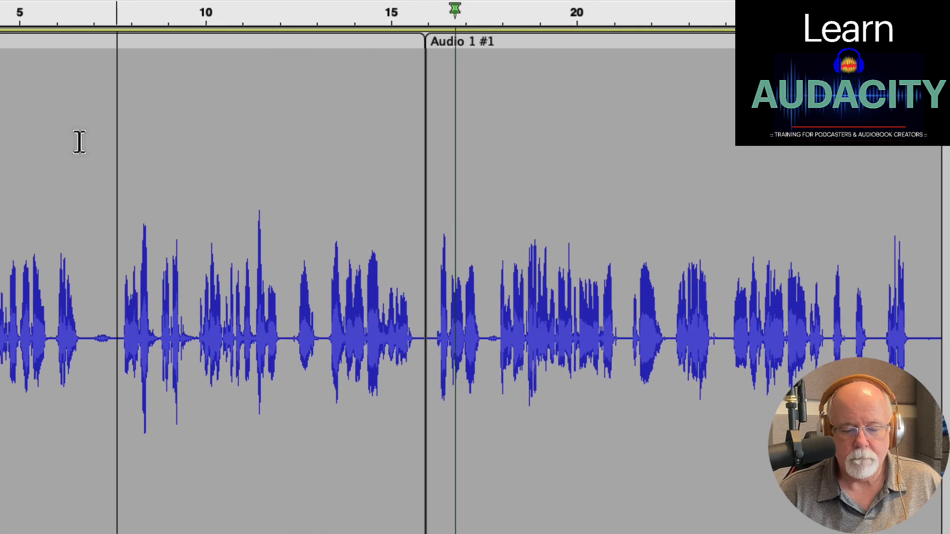
key("space")
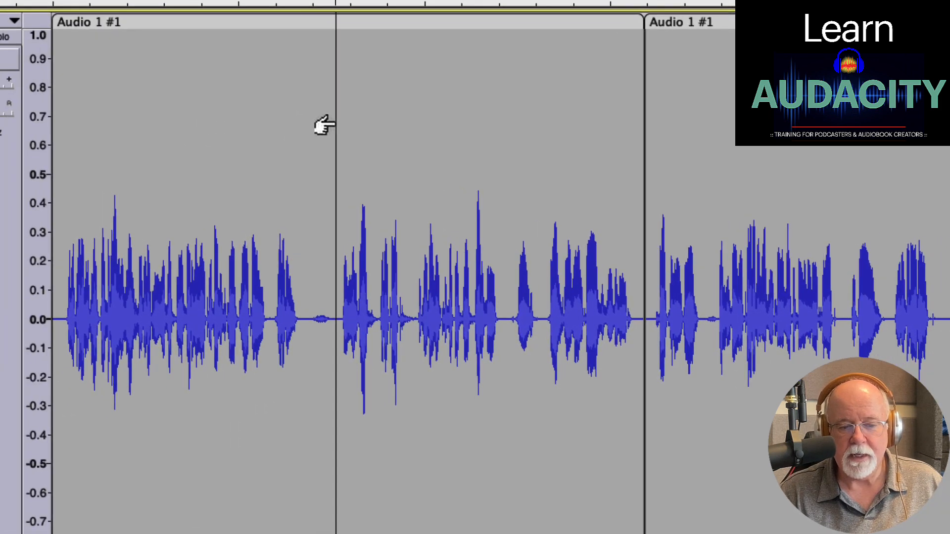
Play the first clip from about 4 seconds to listen to the noise in the pause near 7 seconds.
left_click(200, 152)
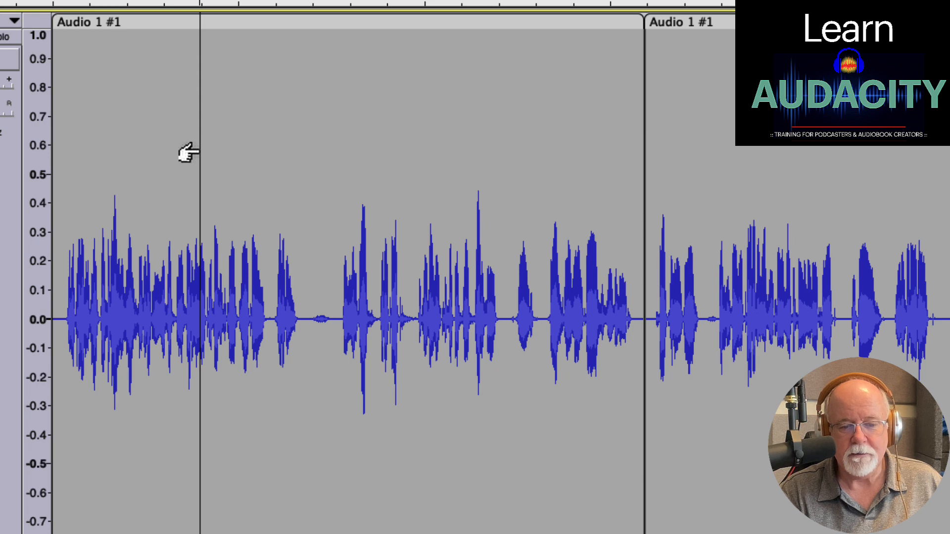
key("space")
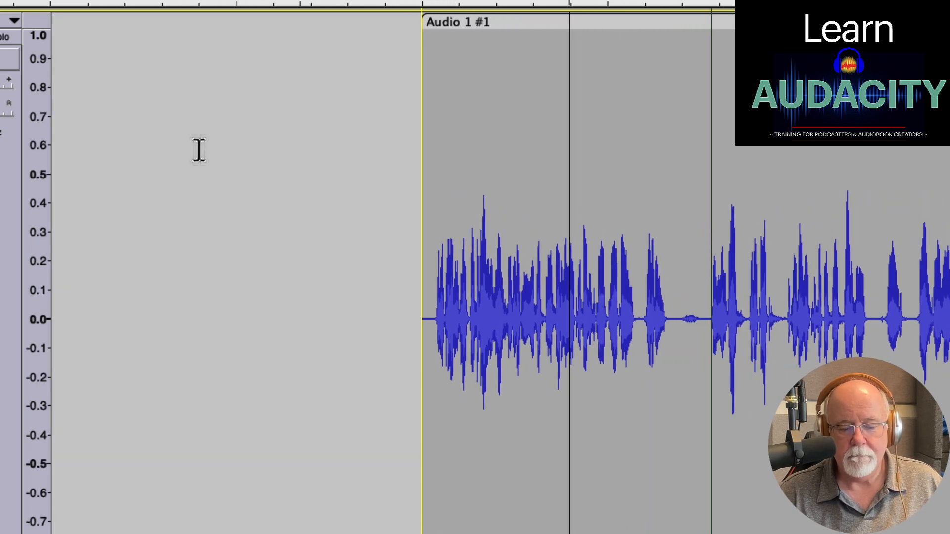
key("space")
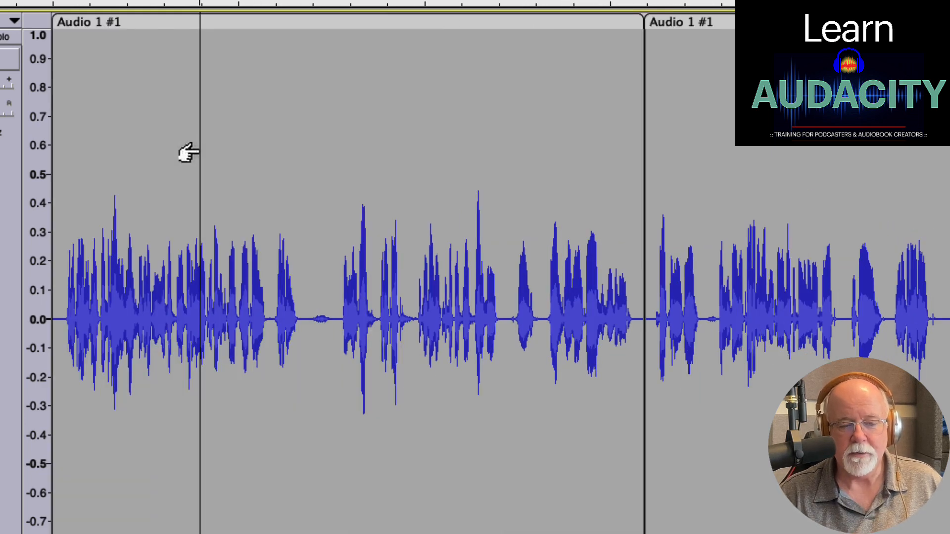
Split the first clip at about 7.1 seconds and trim both new edges back to about 6.9 and 7.6 seconds to remove the noise.
left_click(315, 184)
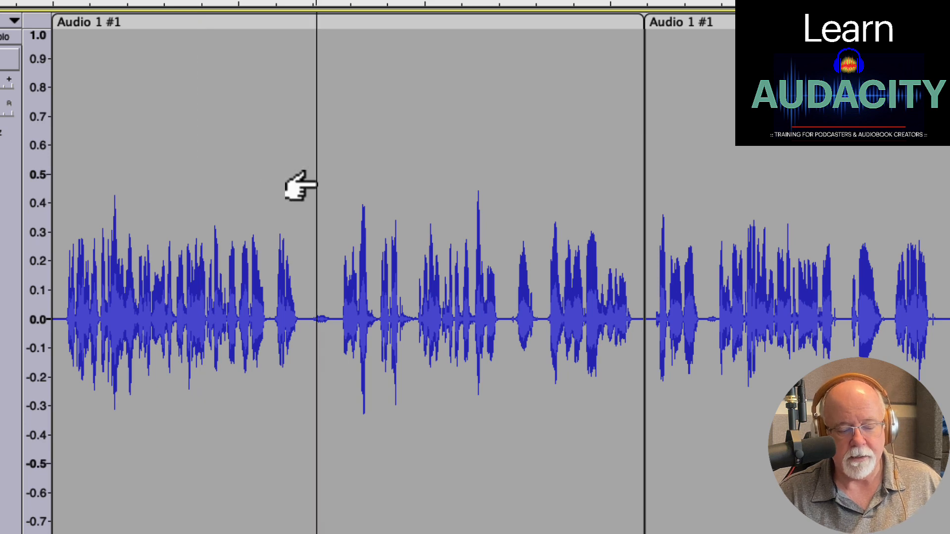
key("ctrl+i")
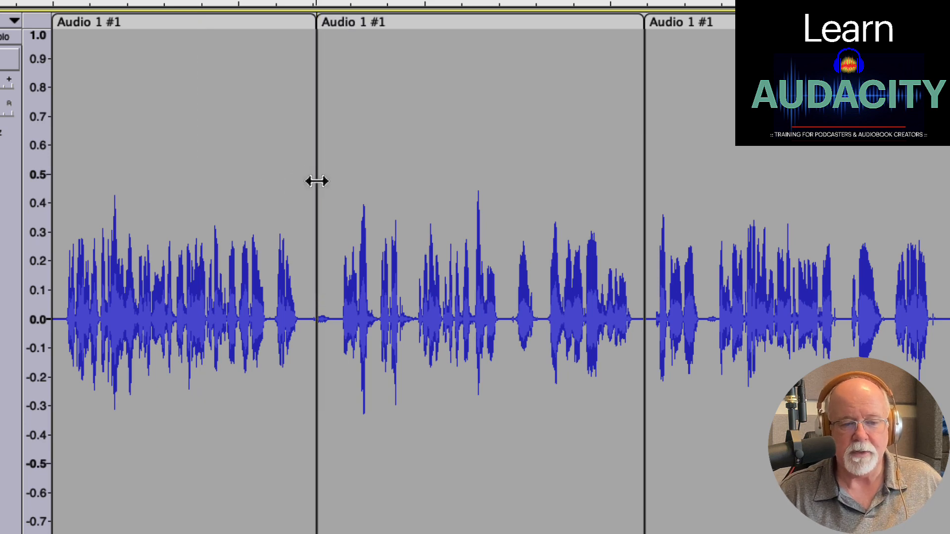
mouse_move(320, 164)
left_mouse_down()
mouse_move(339, 173)
mouse_move(309, 166)
left_mouse_up()
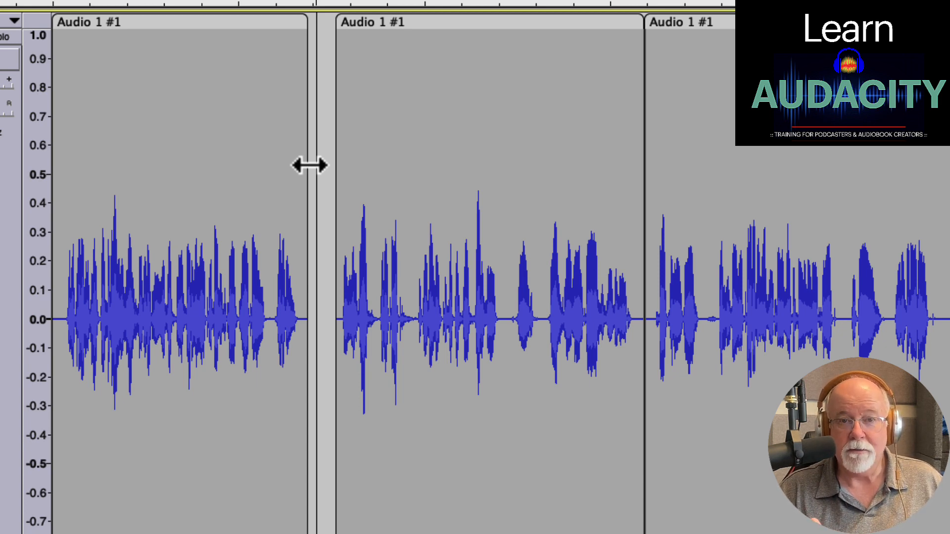
Play the track from about 2.4 seconds to listen across the gap between the first and second clips.
left_click(142, 116)
key("space")
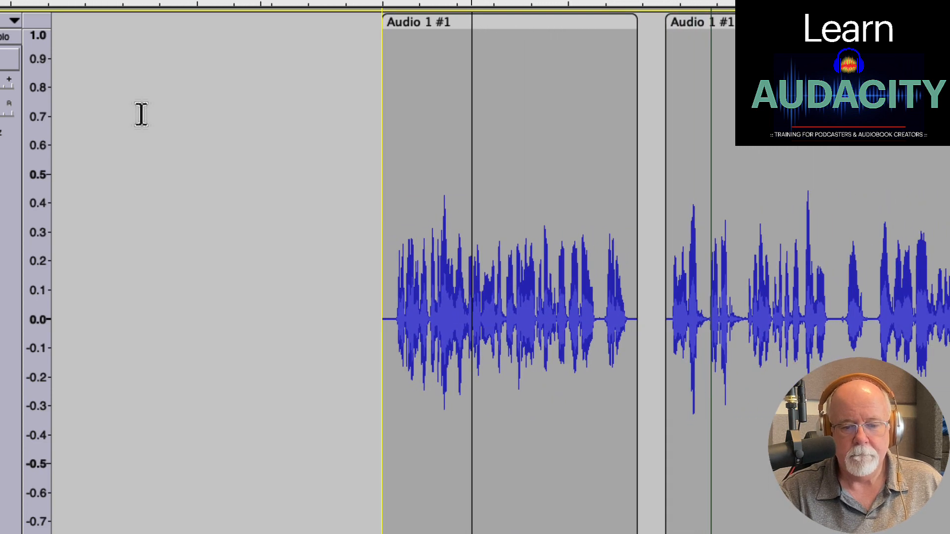
key("space")
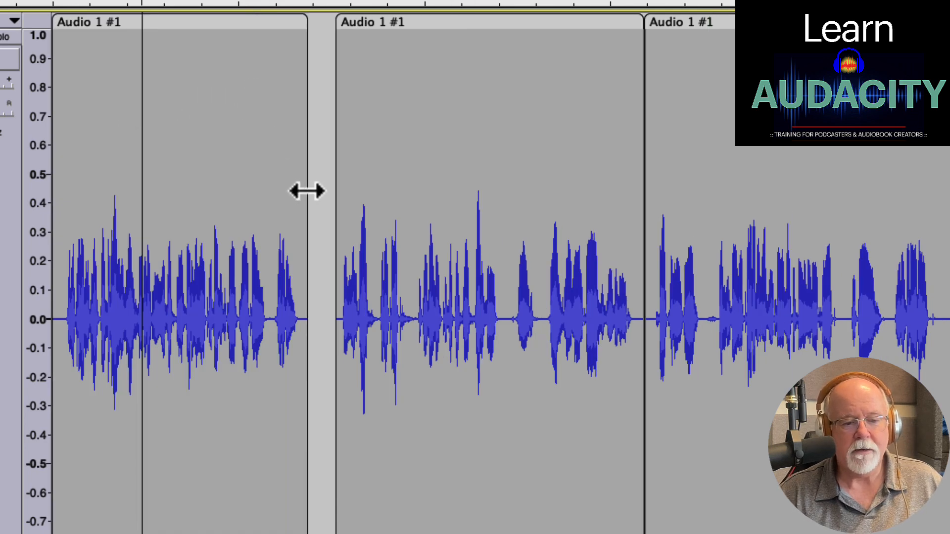
Trim the first clip's end to about 6.7 seconds, move the following two clips earlier to leave only a short gap, and play the result.
left_click_drag(307, 191, 301, 191)
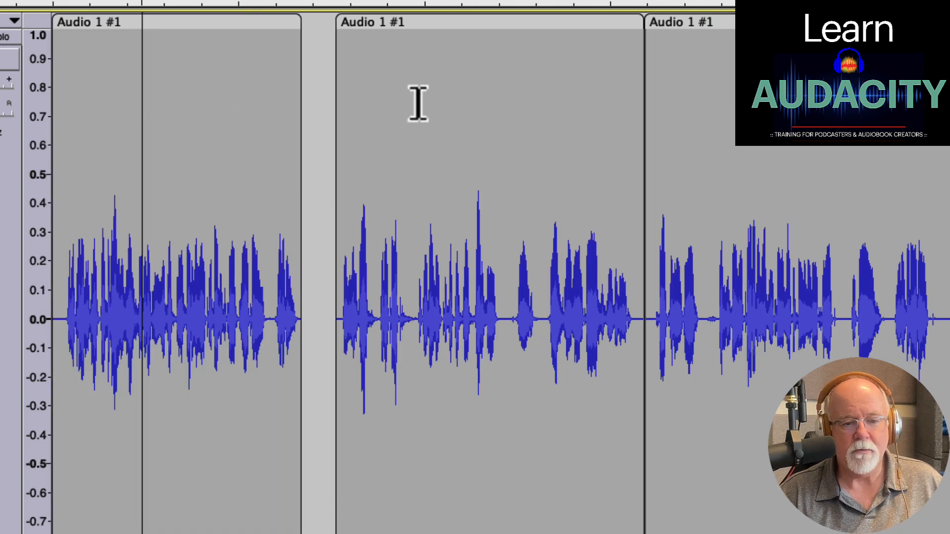
left_click_drag(478, 25, 454, 25)
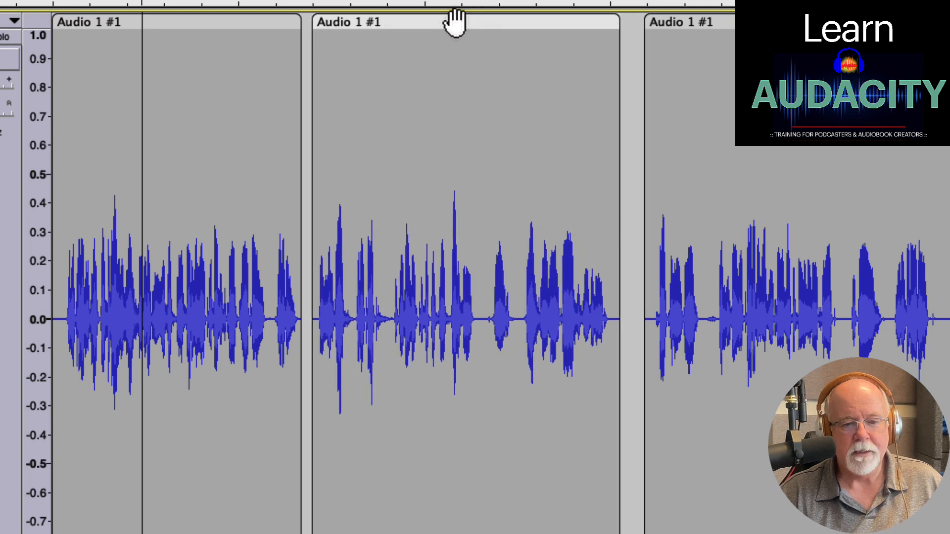
left_click_drag(727, 28, 706, 26)
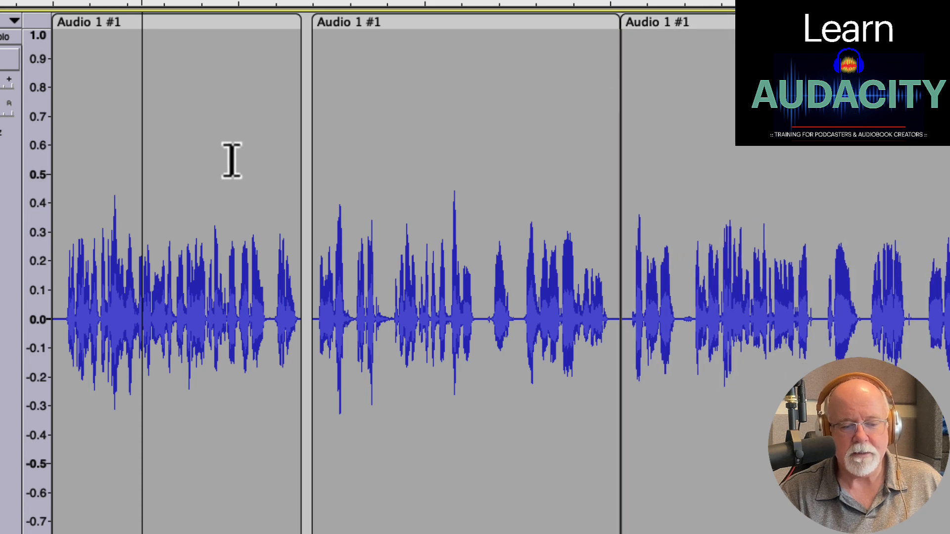
key("space")
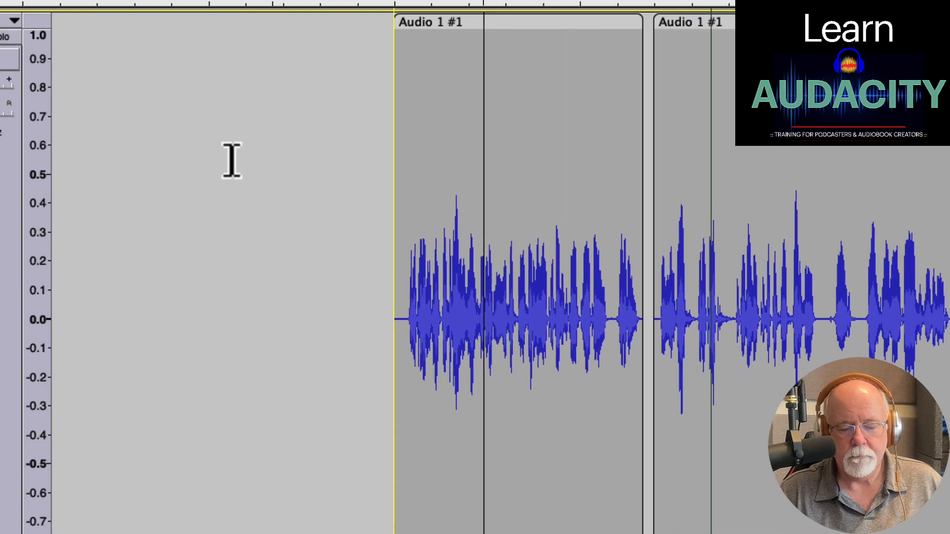
key("space")
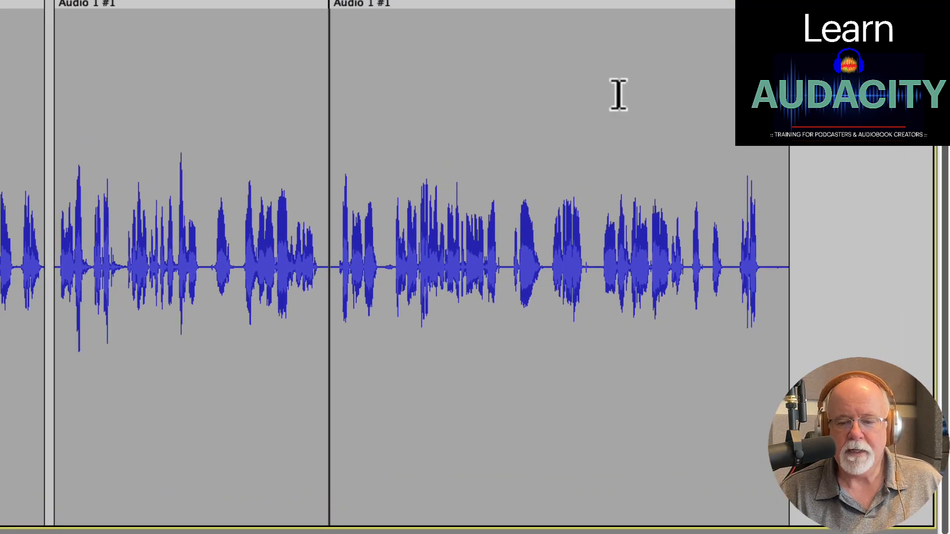
Trim the silence from the end of the last clip and play its final section.
left_click_drag(789, 109, 765, 109)
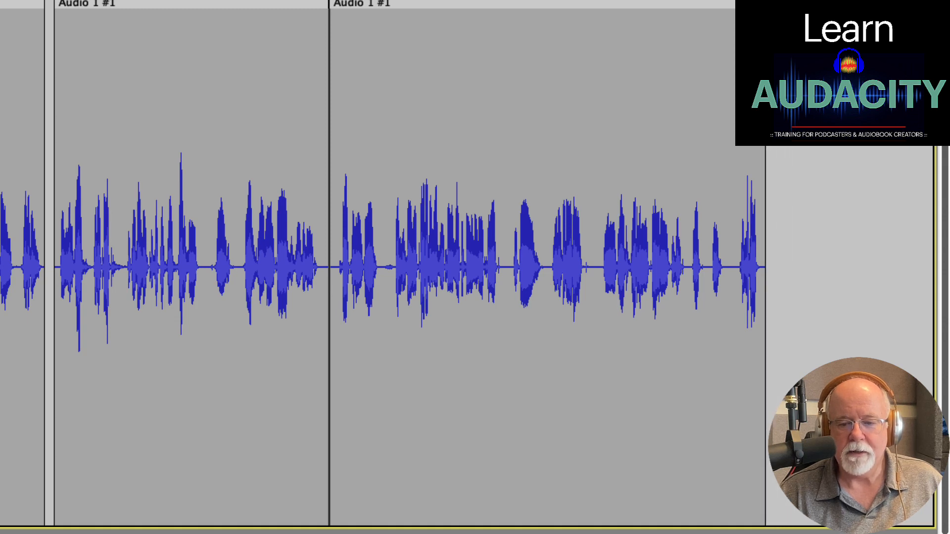
left_click(605, 176)
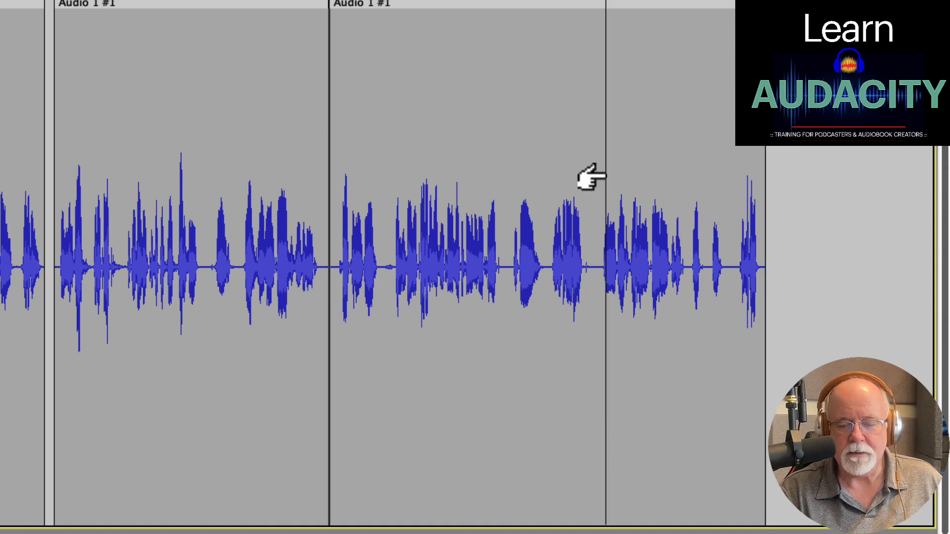
key("space")
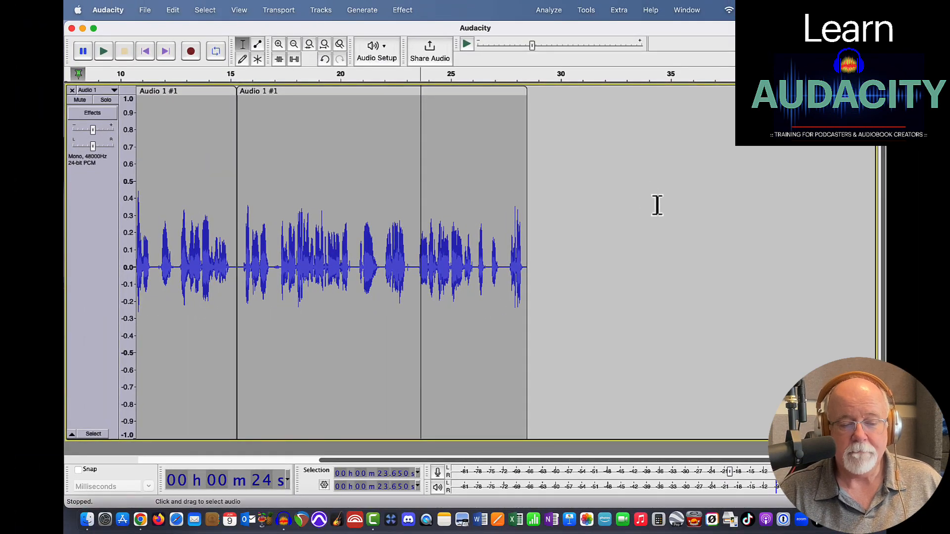
Fit the whole project in view and highlight the audio around each of the two clip boundaries.
left_click(326, 44)
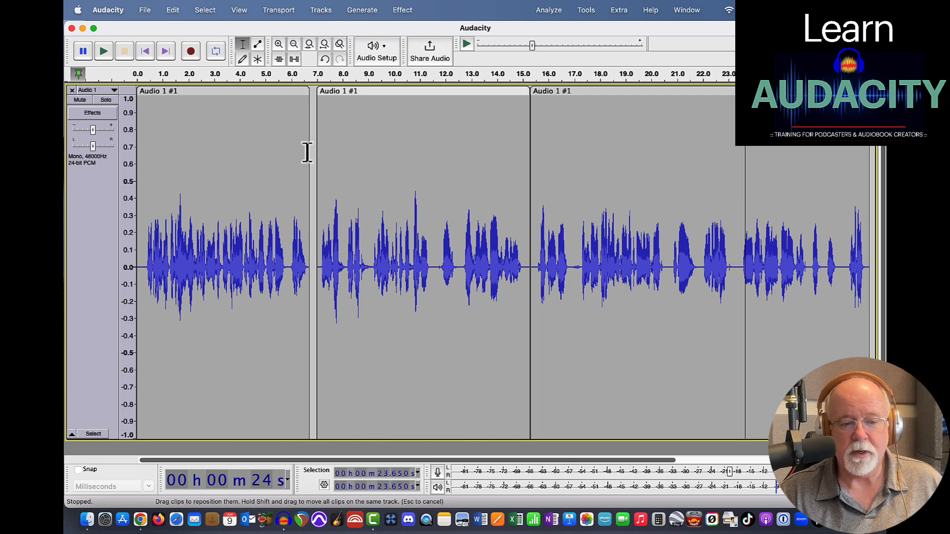
left_click_drag(294, 153, 349, 171)
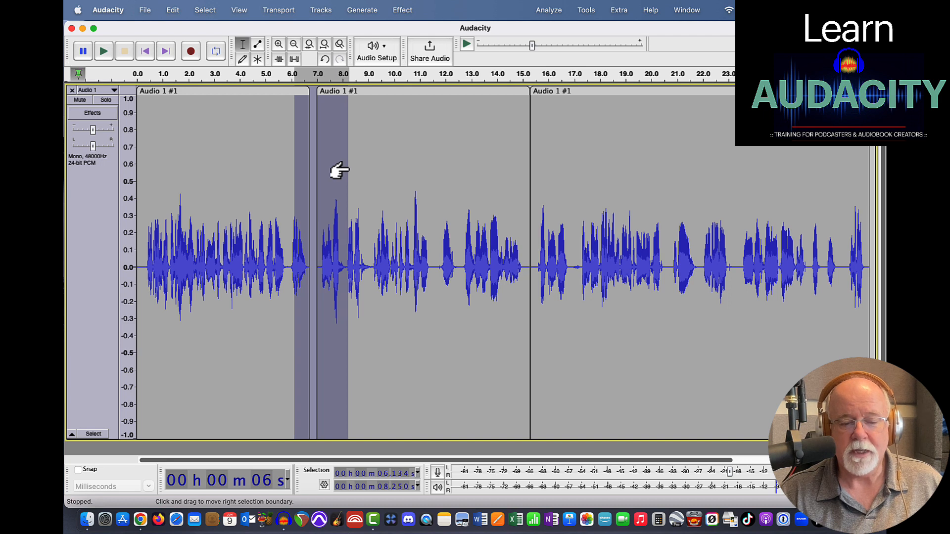
left_click_drag(519, 149, 568, 165)
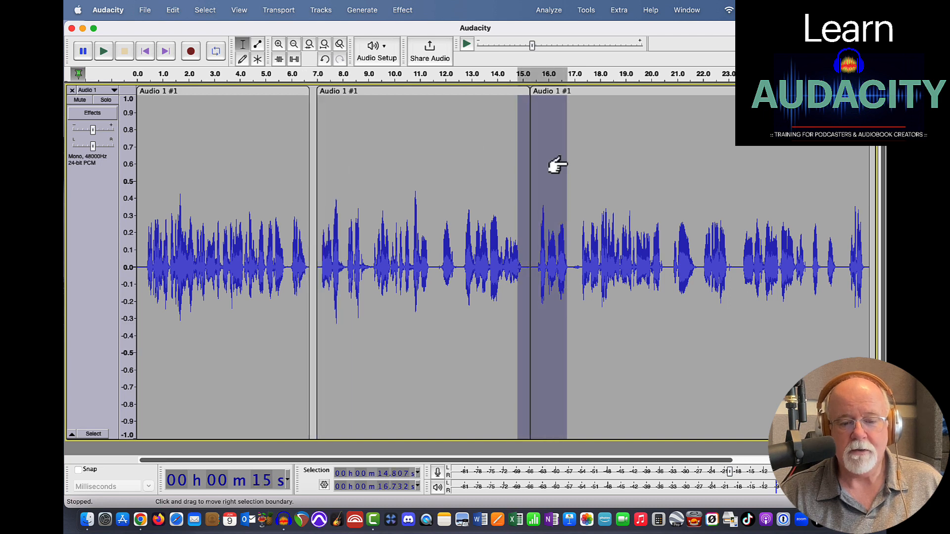
left_click(485, 148)
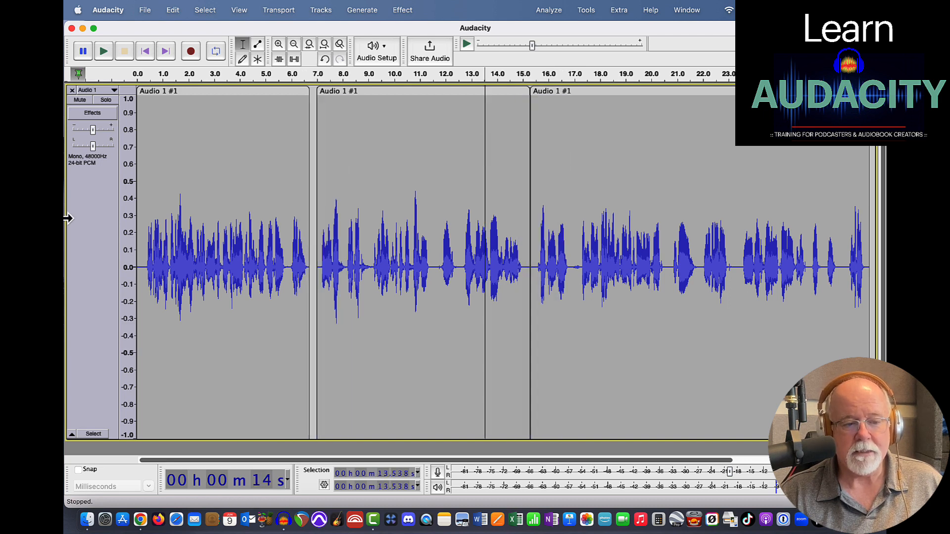
Try joining all clips on the selected track into one clip and undo the join.
left_click(84, 221)
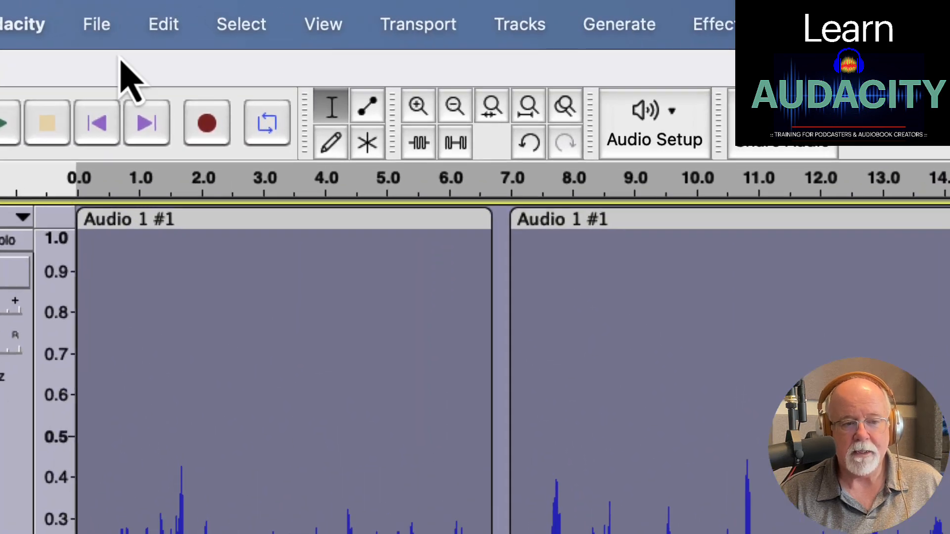
left_click(167, 26)
mouse_move(210, 352)
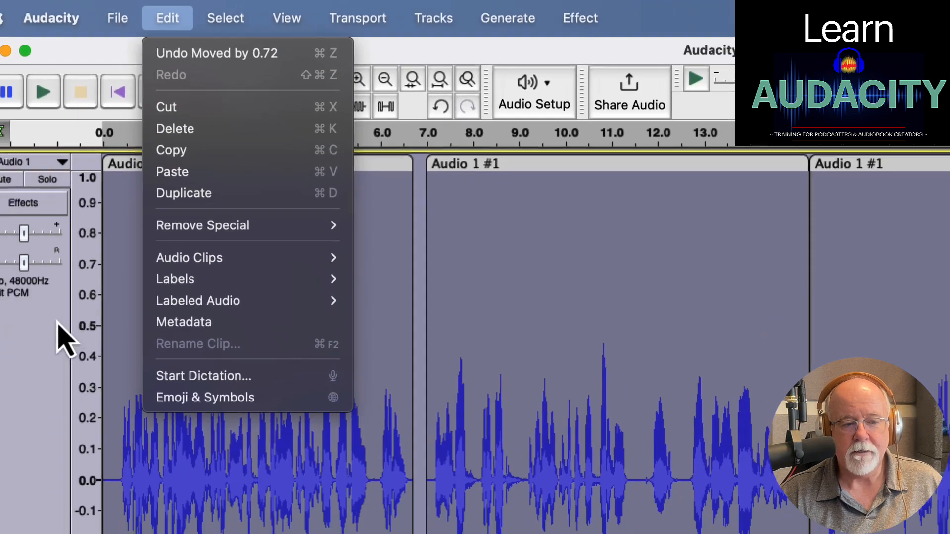
left_click(81, 215)
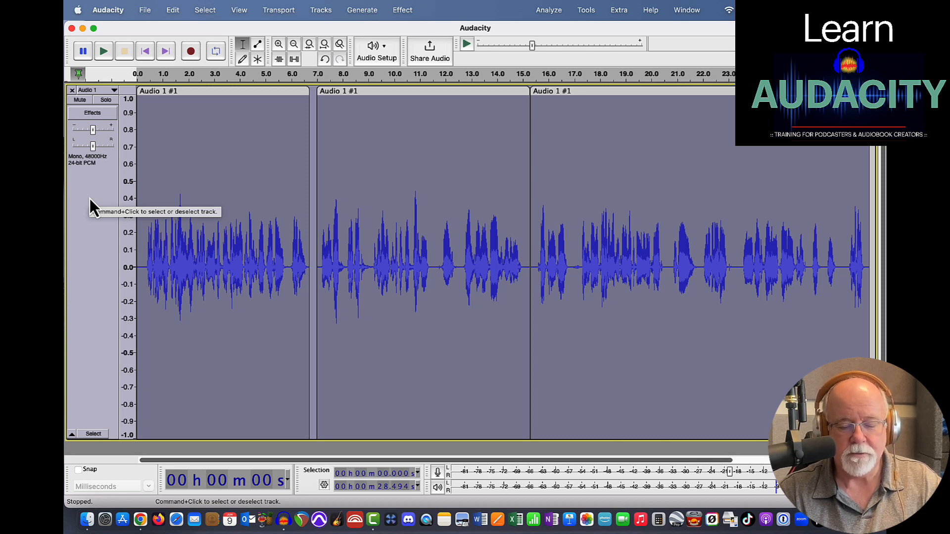
key("super+j")
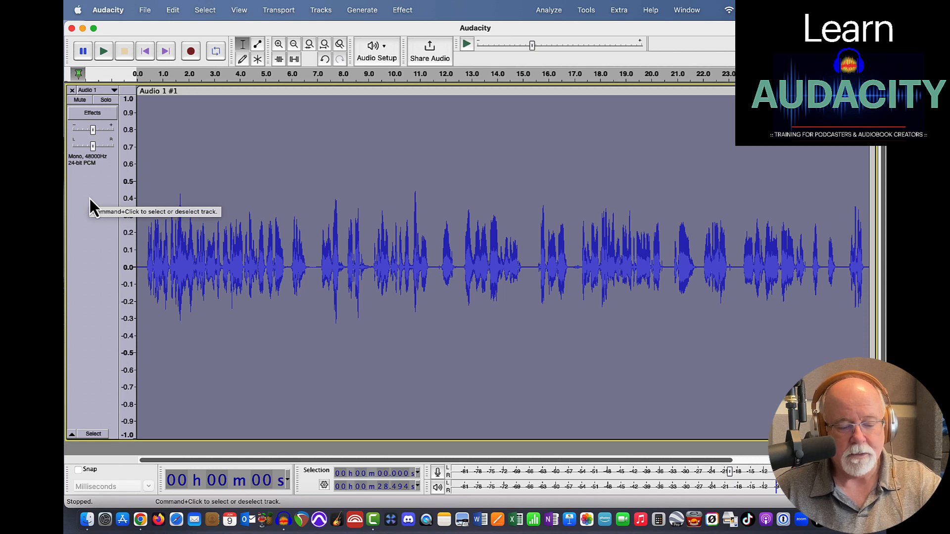
key("super+z")
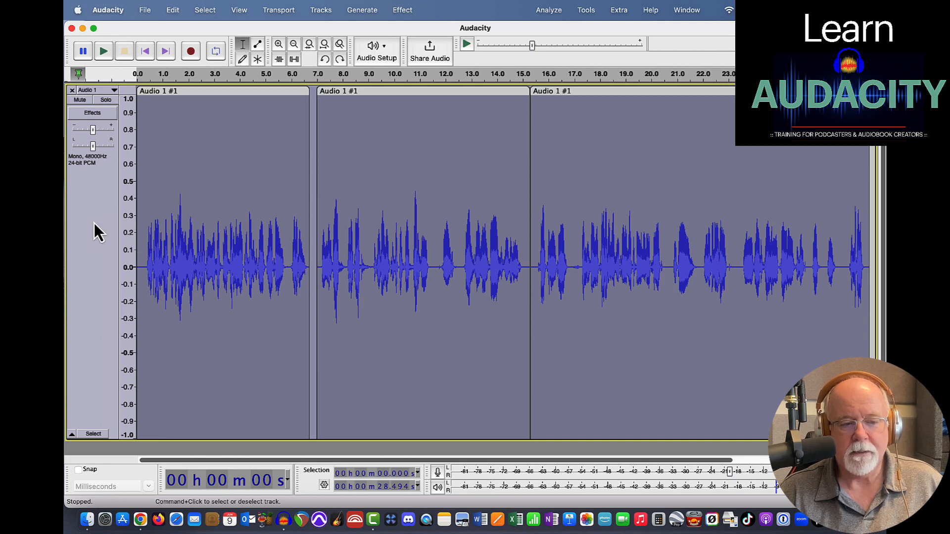
left_click(174, 213)
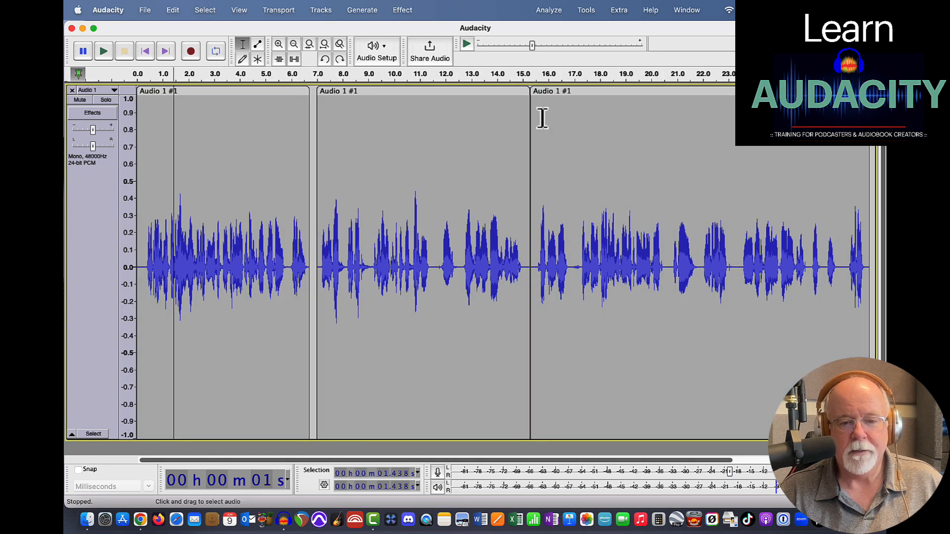
Move the third clip later in the track and extend its start back to about 18.3 seconds to restore trimmed audio.
left_click_drag(562, 90, 637, 103)
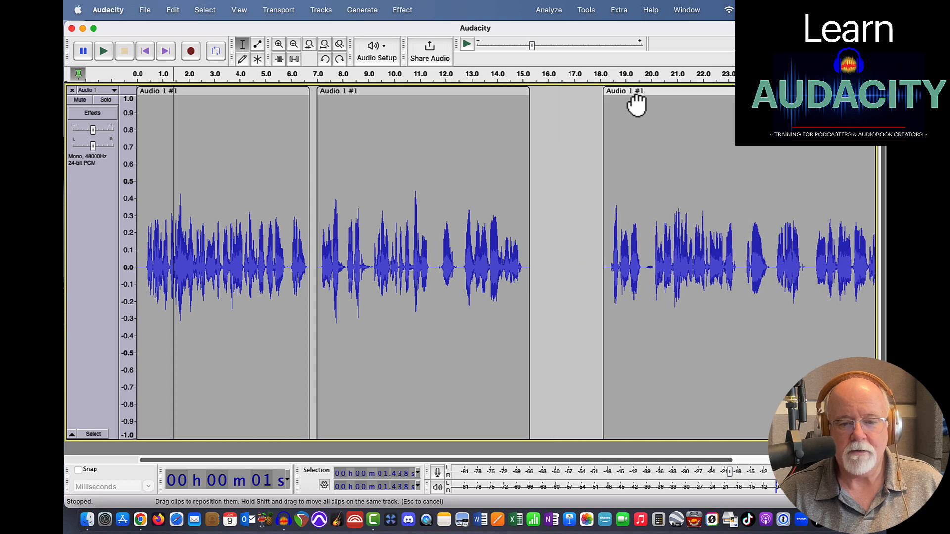
left_click_drag(604, 137, 573, 136)
left_click_drag(629, 91, 799, 97)
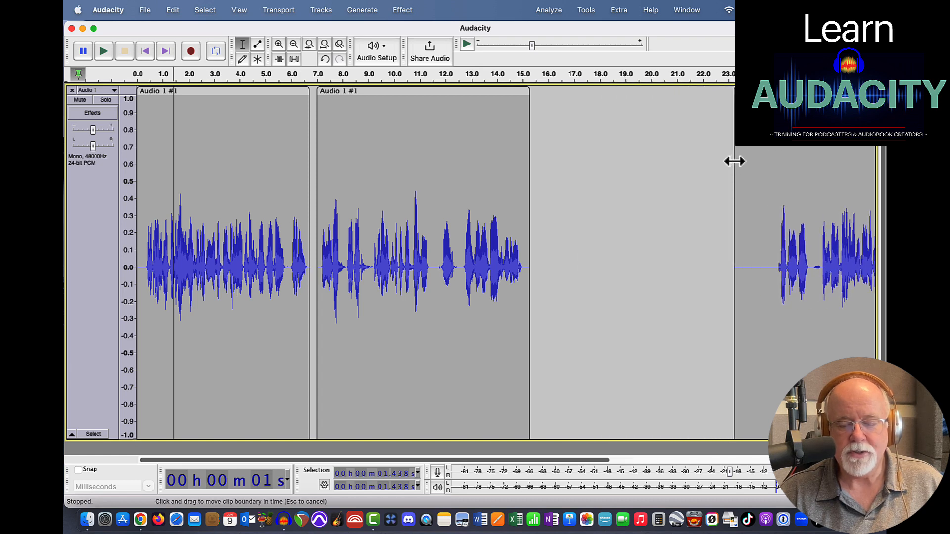
left_click_drag(734, 161, 584, 152)
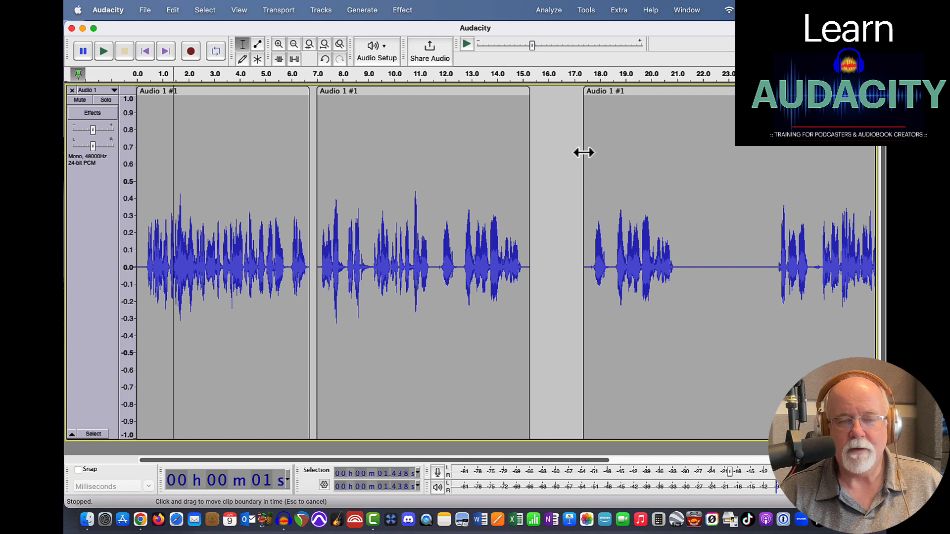
left_click_drag(583, 153, 616, 148)
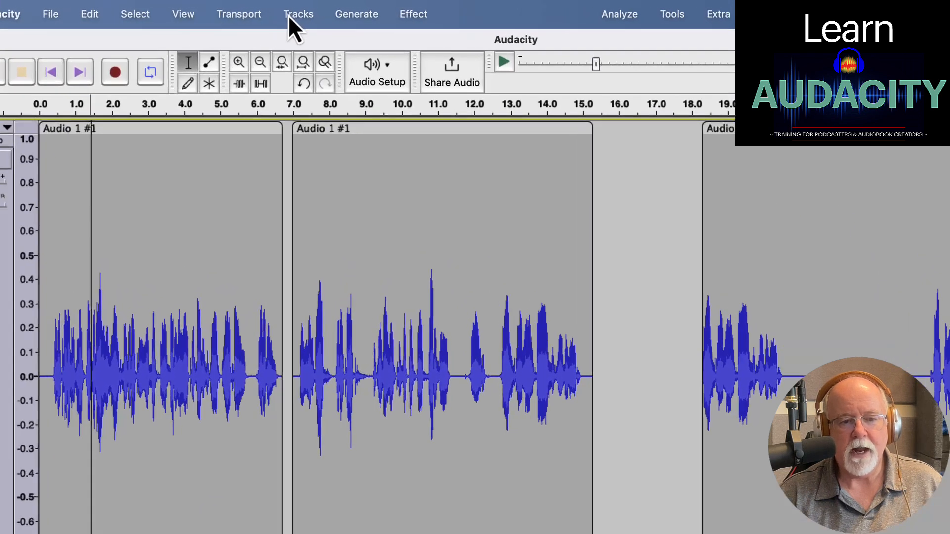
Add a new mono track and place the third clip on it at 0 seconds with its trimmed beginning fully restored.
left_click(291, 15)
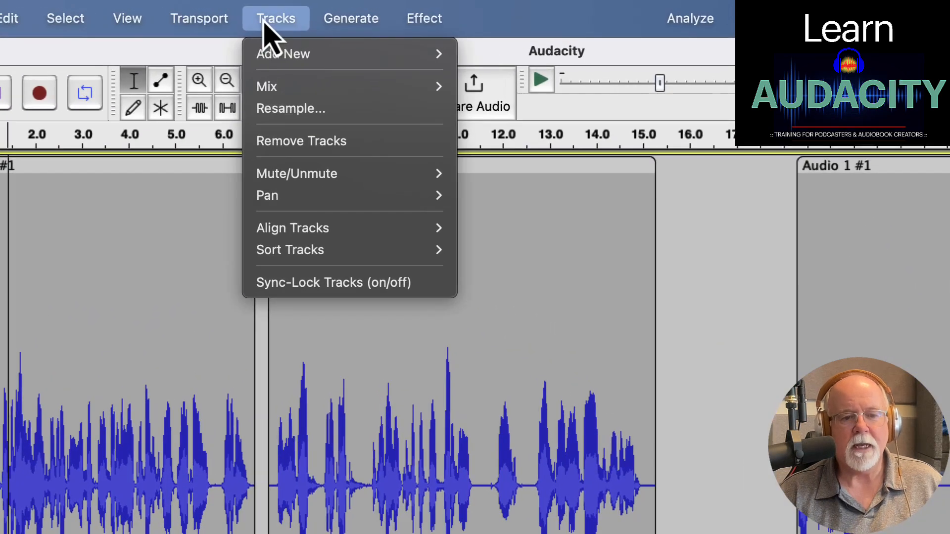
mouse_move(308, 44)
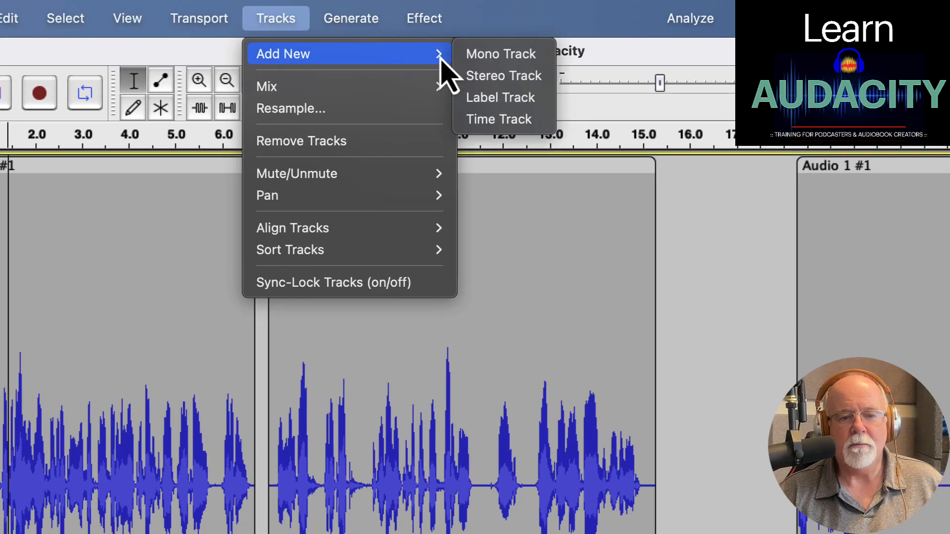
left_click(475, 55)
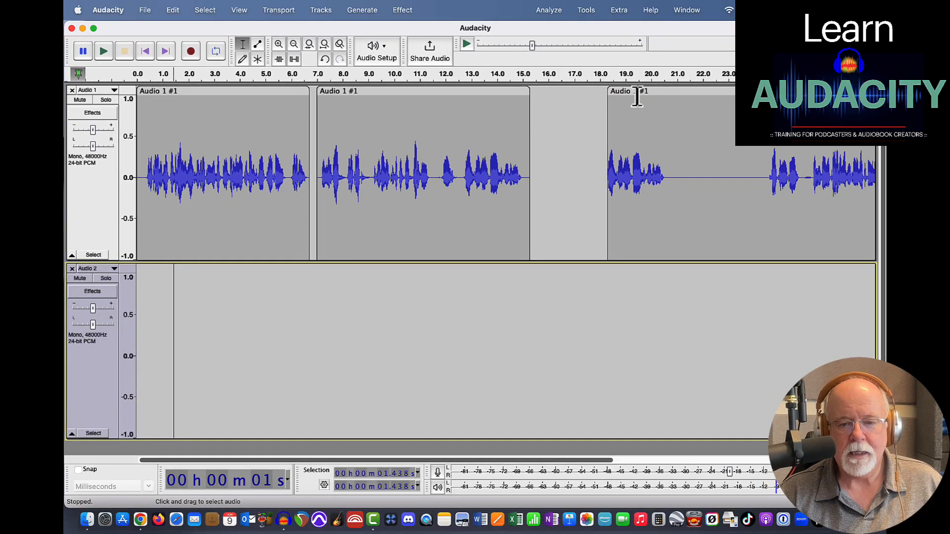
left_click_drag(635, 89, 137, 276)
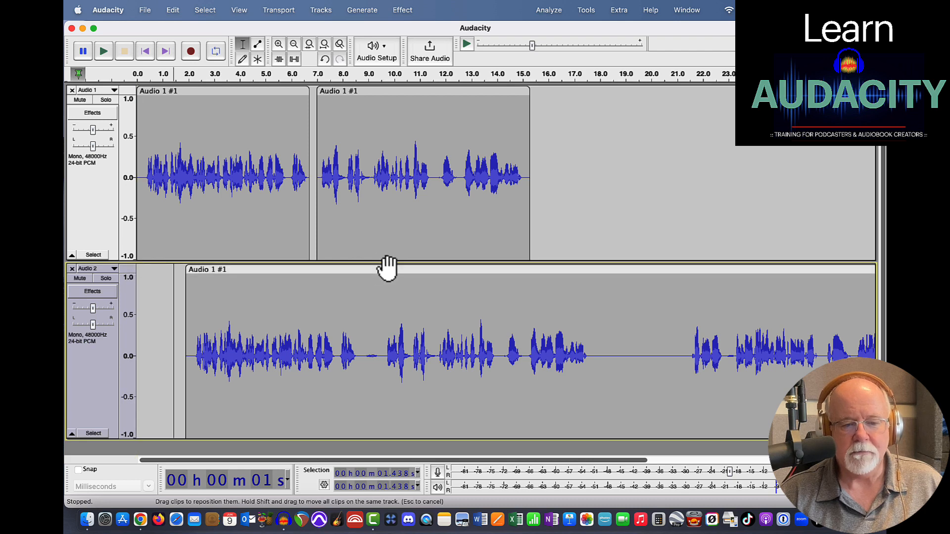
left_click_drag(399, 270, 351, 268)
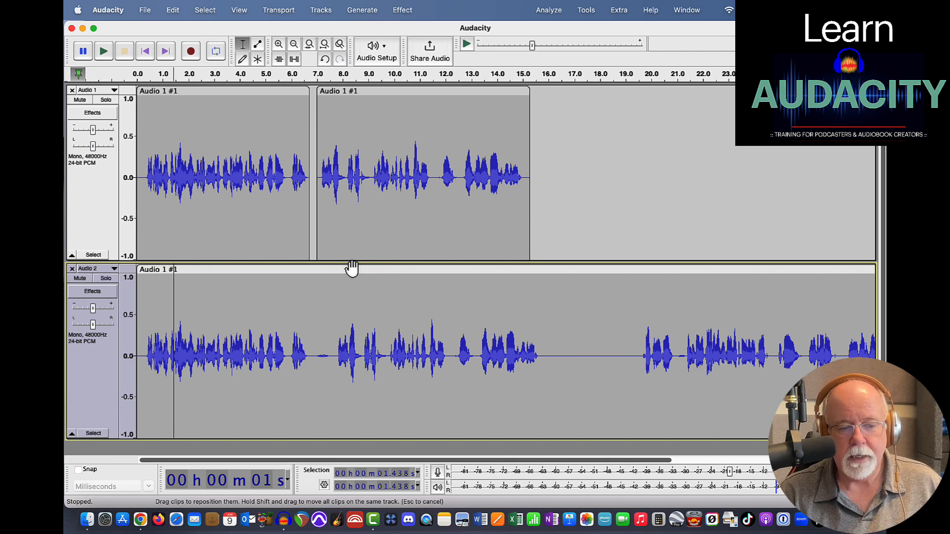
Open the realtime effects of the Audio 2 track and list the built-in Audacity effects available to add.
left_click(96, 292)
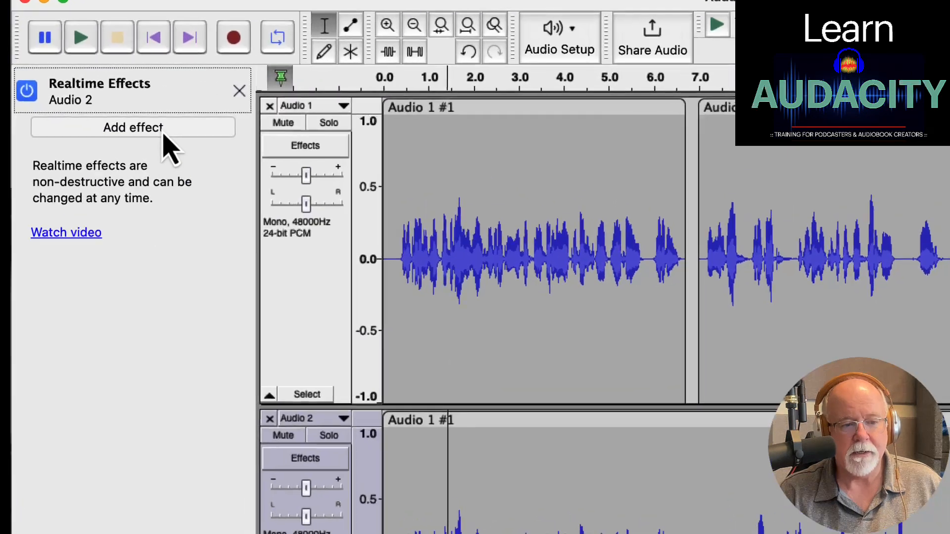
left_click(157, 116)
mouse_move(160, 160)
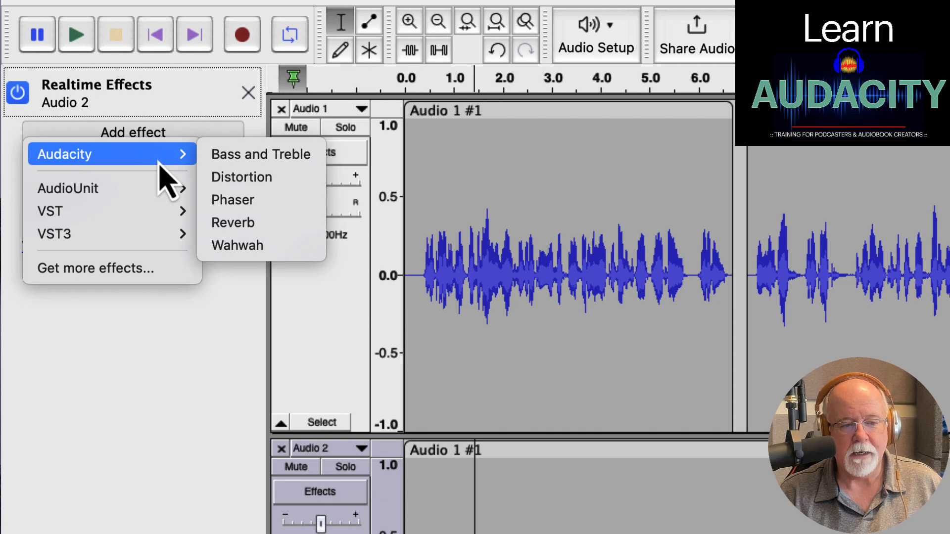